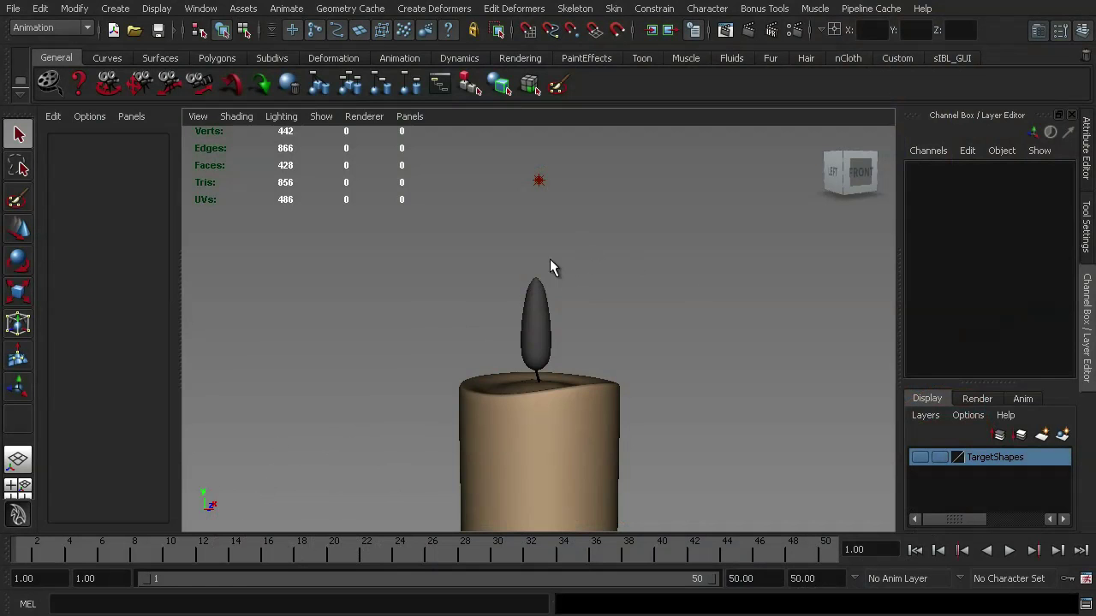
# - Select the flame mesh sitting above the candle's wick
pyautogui.click(548, 311)
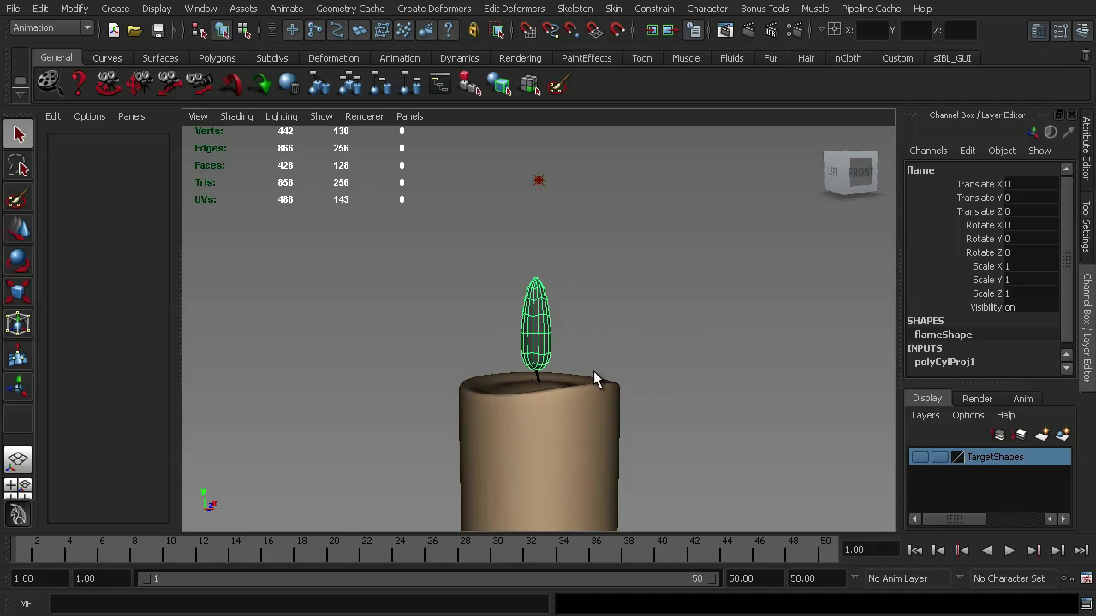
# - Show the TargetShapes layer, pull back over the target row, and select the flame and flame21
pyautogui.click(617, 279)
pyautogui.click(919, 457)
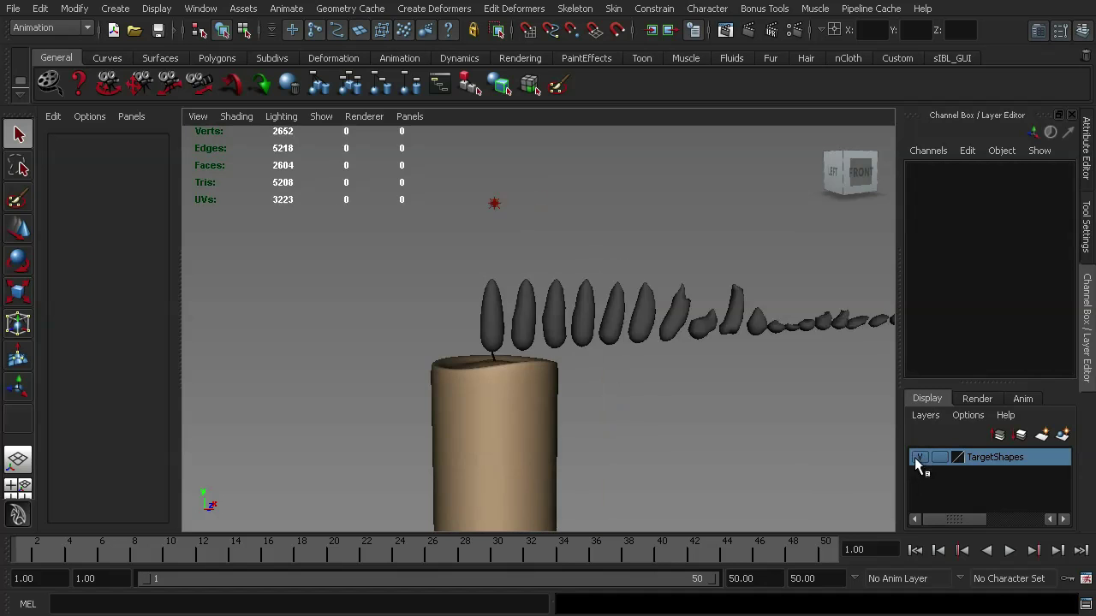
pyautogui.keyDown('alt'); pyautogui.moveTo(683, 363); pyautogui.dragTo(565, 353, button='right'); pyautogui.keyUp('alt')
pyautogui.keyDown('alt'); pyautogui.moveTo(565, 353); pyautogui.dragTo(470, 358, button='middle'); pyautogui.keyUp('alt')
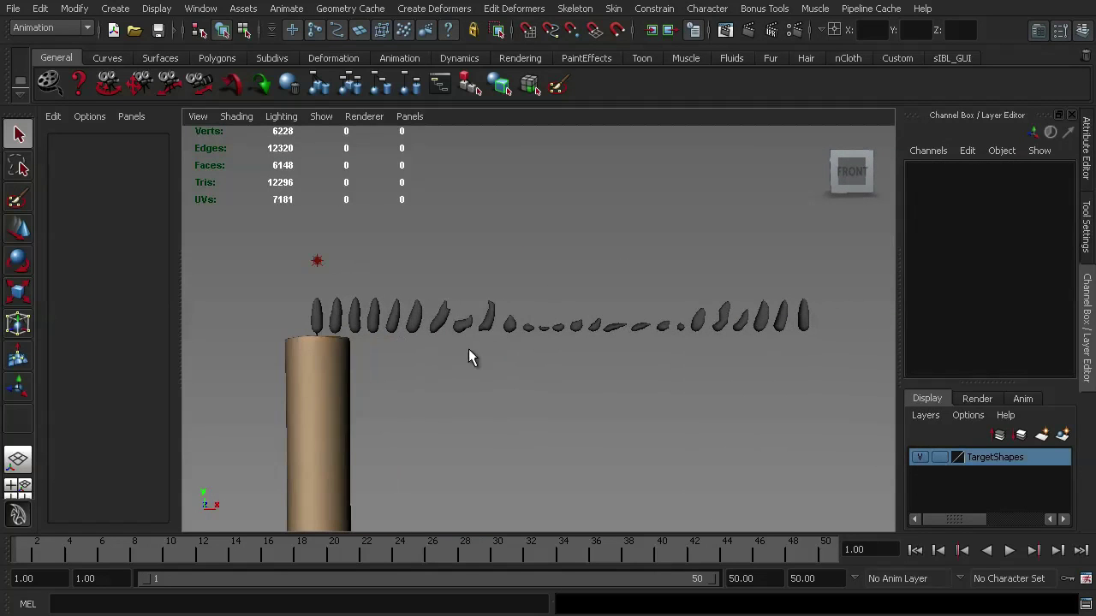
pyautogui.keyDown('alt'); pyautogui.moveTo(469, 358); pyautogui.dragTo(504, 347, button='right'); pyautogui.keyUp('alt')
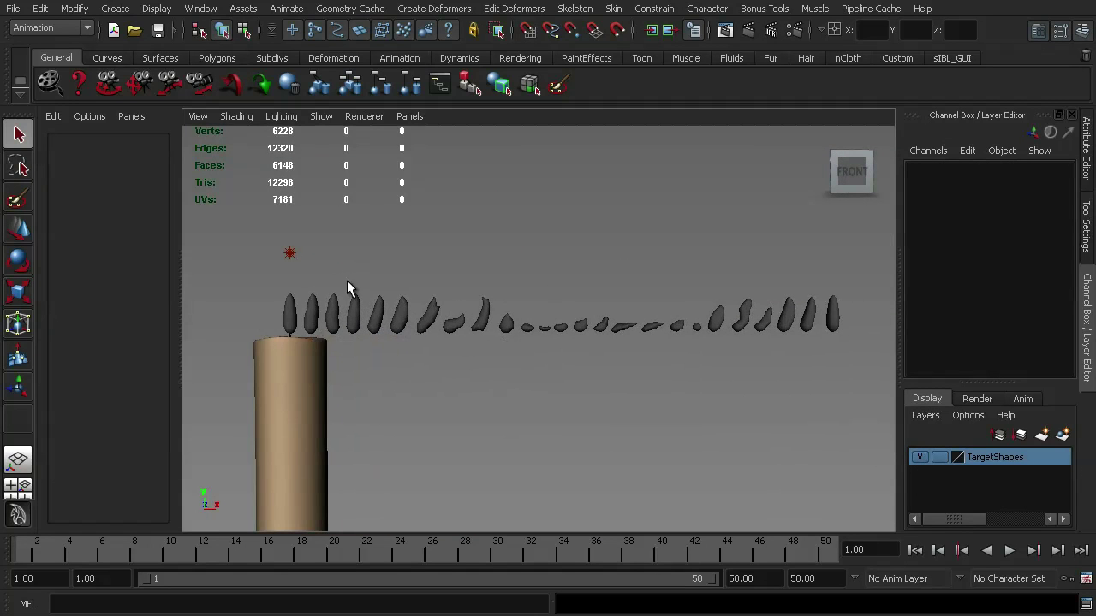
pyautogui.click(297, 306)
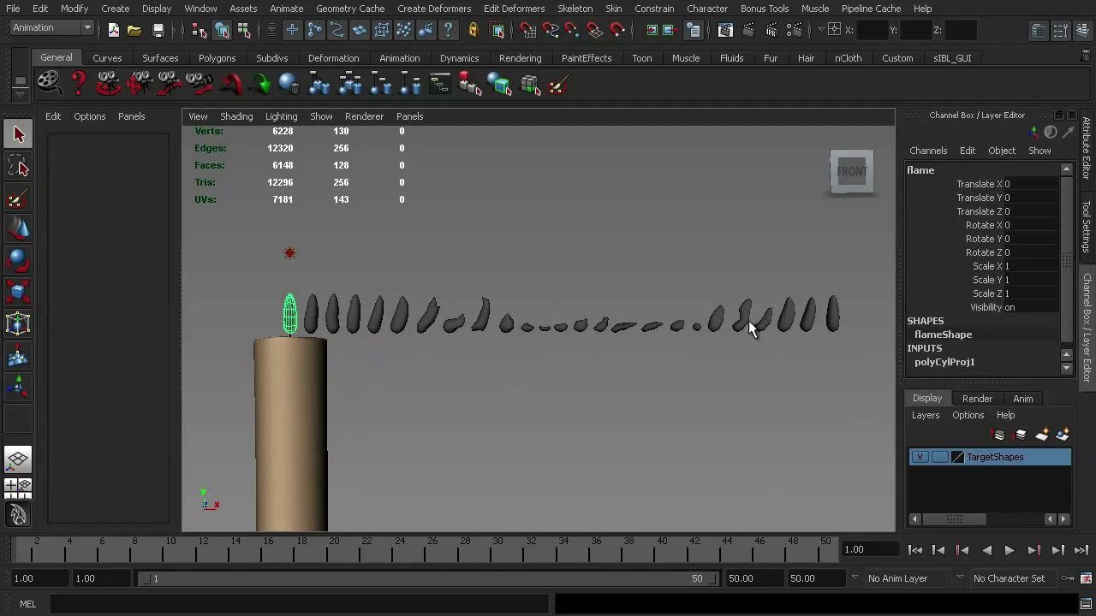
pyautogui.click(835, 305)
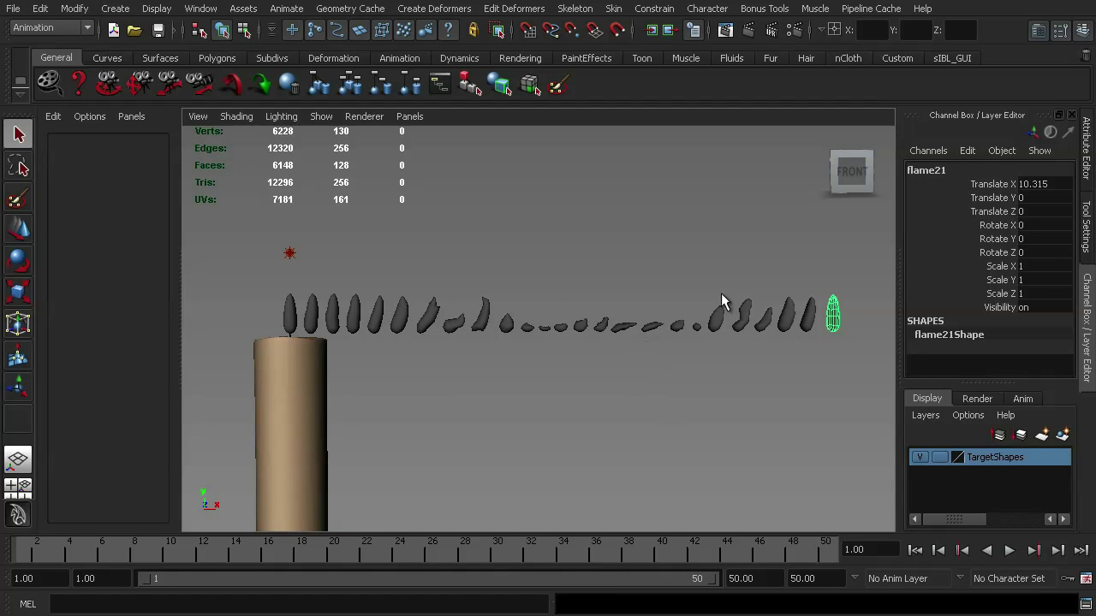
# - Zoom in on the middle targets and marquee-select all 130 vertices of the oval flame
pyautogui.click(744, 322)
pyautogui.scroll(5, 698, 351)
pyautogui.keyDown('alt'); pyautogui.moveTo(685, 377); pyautogui.dragTo(548, 313, button='middle'); pyautogui.keyUp('alt')
pyautogui.press('Left')
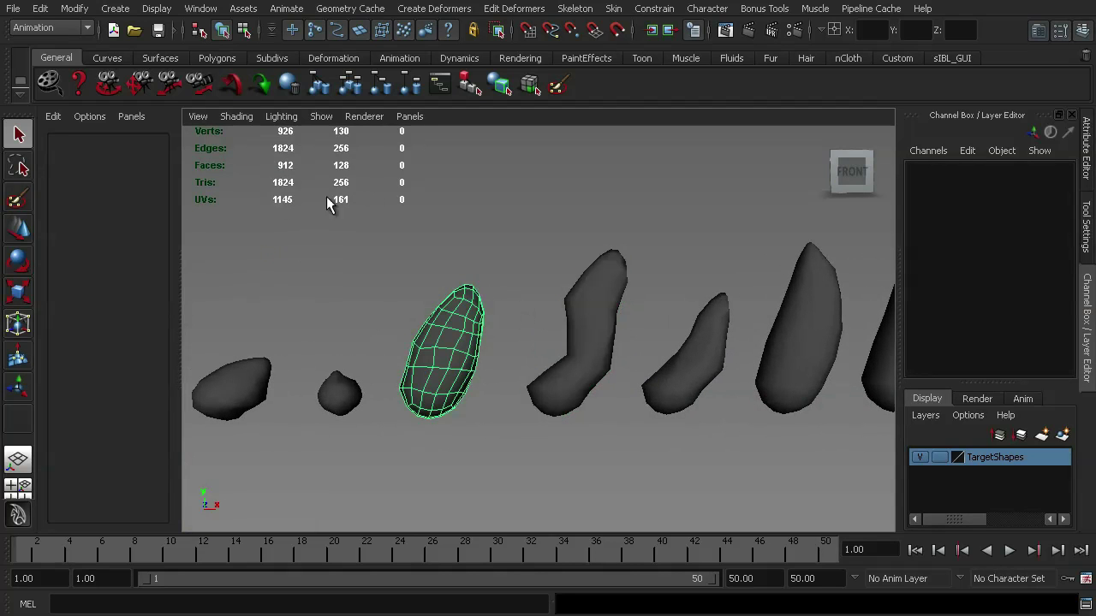
pyautogui.moveTo(413, 317); pyautogui.dragTo(381, 268, button='right')
pyautogui.moveTo(380, 268); pyautogui.dragTo(500, 449)
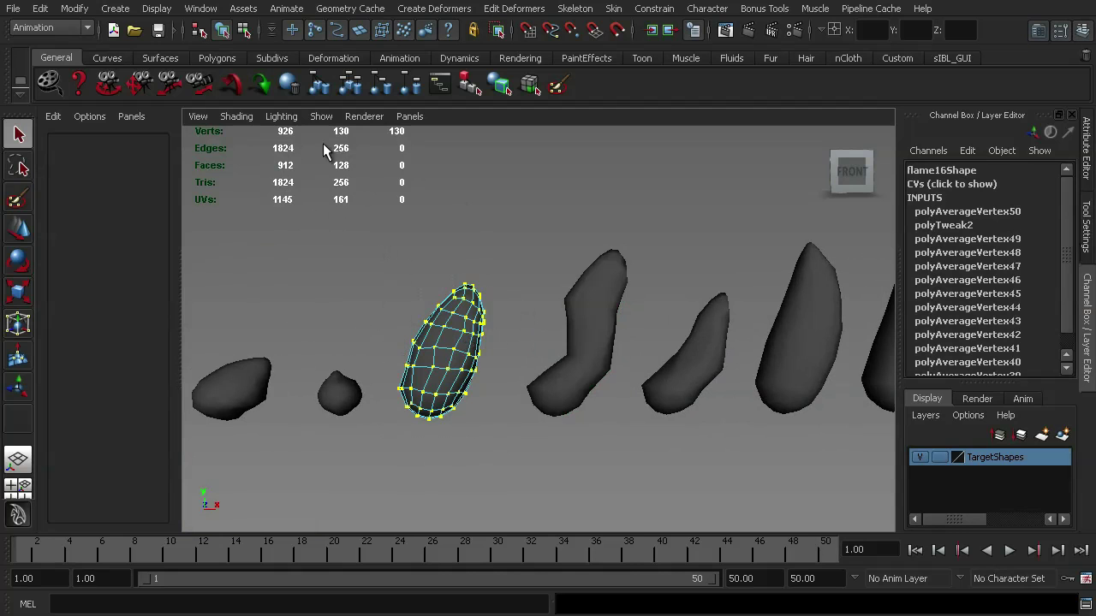
# - Select the boot-shaped target's 146 vertices in vertex mode, then return to object mode
pyautogui.click(589, 315)
pyautogui.press('F8')
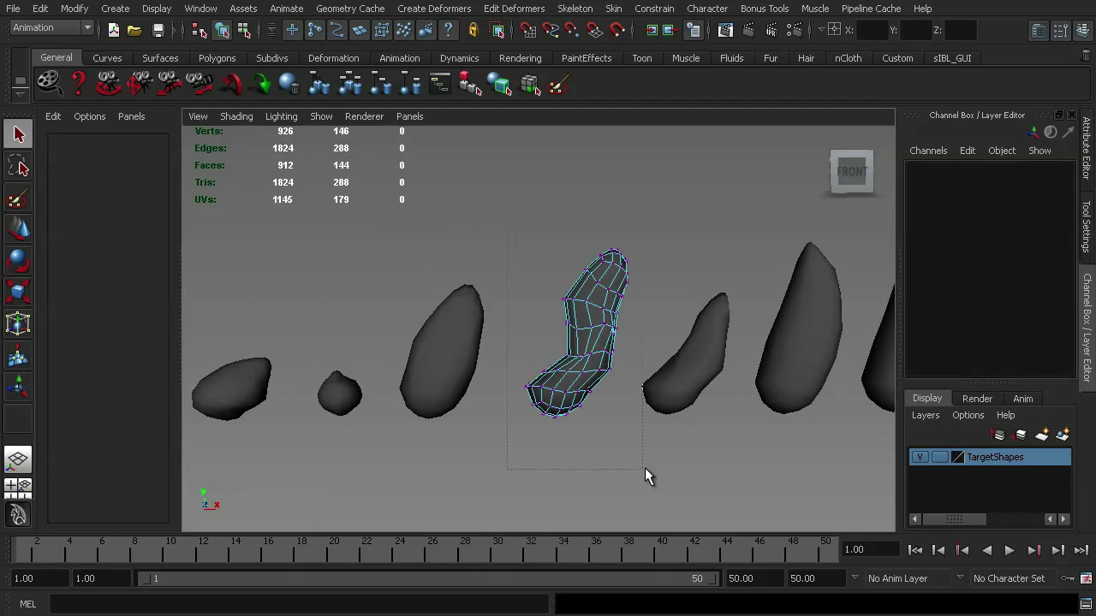
pyautogui.moveTo(645, 470); pyautogui.dragTo(646, 472)
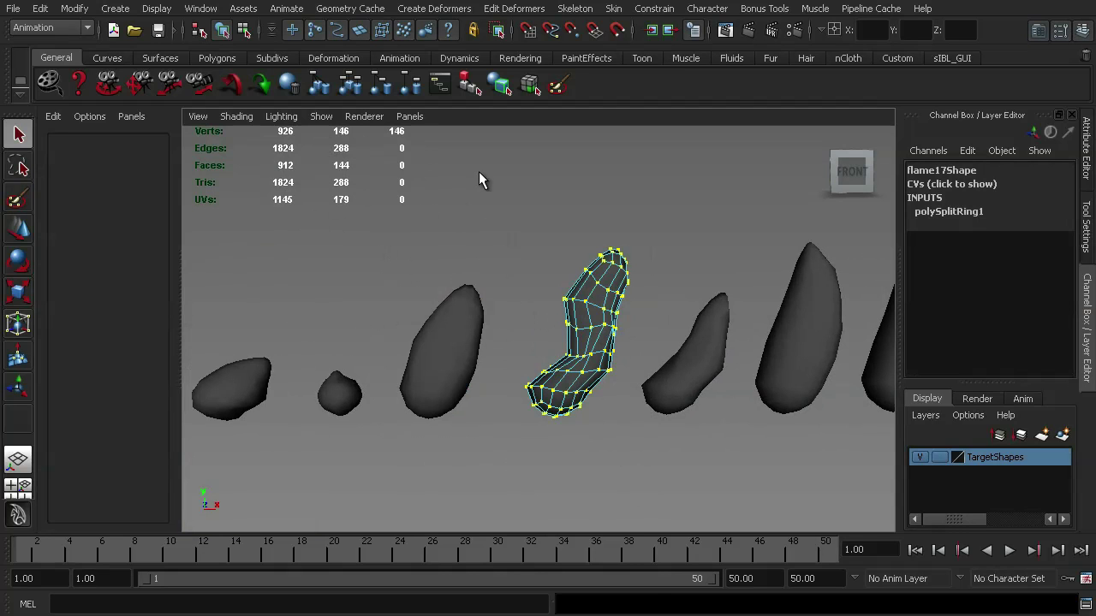
pyautogui.moveTo(585, 302); pyautogui.dragTo(604, 291, button='right')
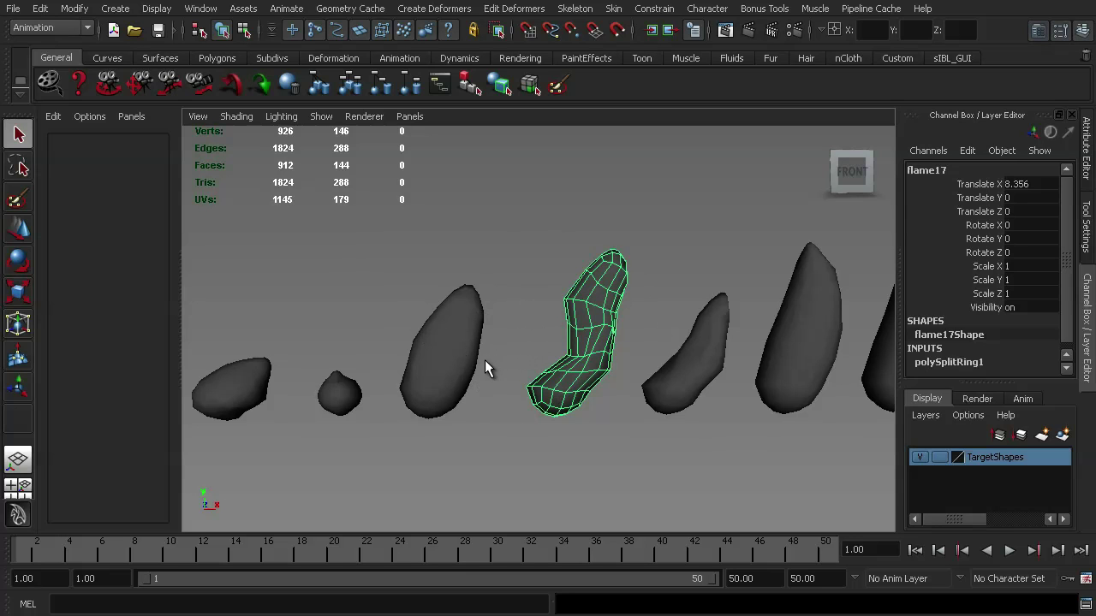
# - Select every flame target, then the candle flame last, and open the Blend Shape options
pyautogui.click(494, 313)
pyautogui.keyDown('alt'); pyautogui.moveTo(494, 313); pyautogui.dragTo(370, 286); pyautogui.keyUp('alt')
pyautogui.click(282, 319)
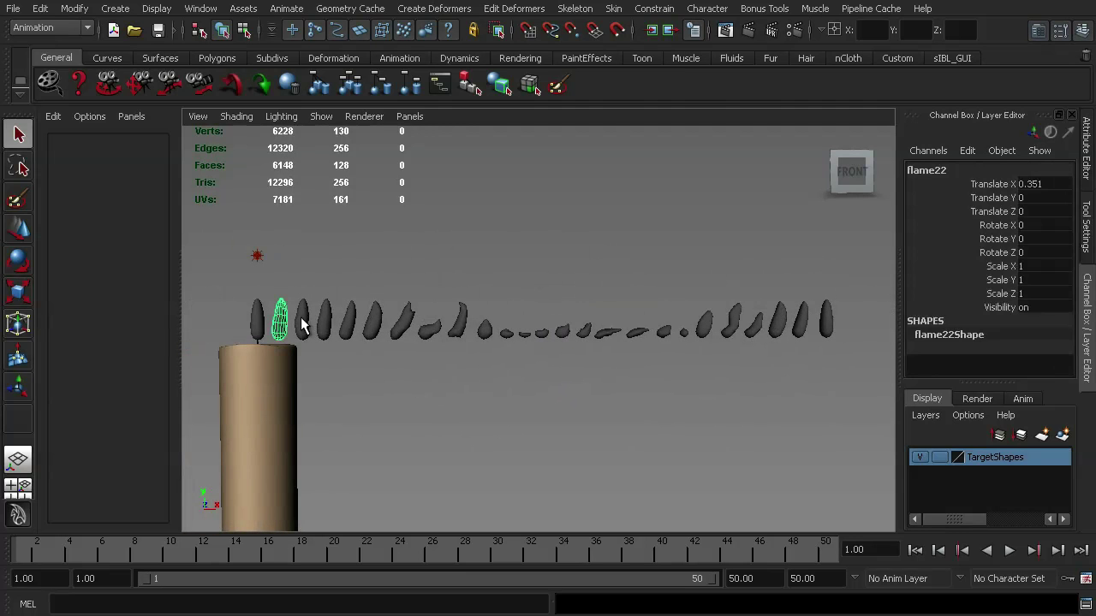
pyautogui.keyDown('shift'); pyautogui.click(301, 321); pyautogui.keyUp('shift')
pyautogui.keyDown('shift'); pyautogui.moveTo(324, 323); pyautogui.dragTo(822, 330); pyautogui.keyUp('shift')
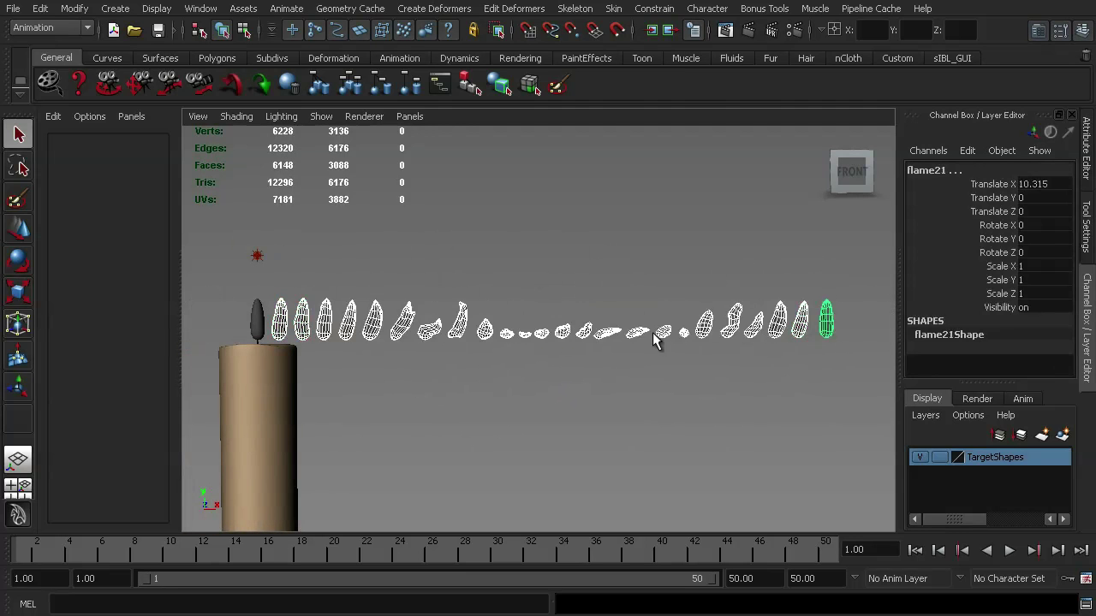
pyautogui.keyDown('shift'); pyautogui.click(258, 318); pyautogui.keyUp('shift')
pyautogui.click(434, 9)
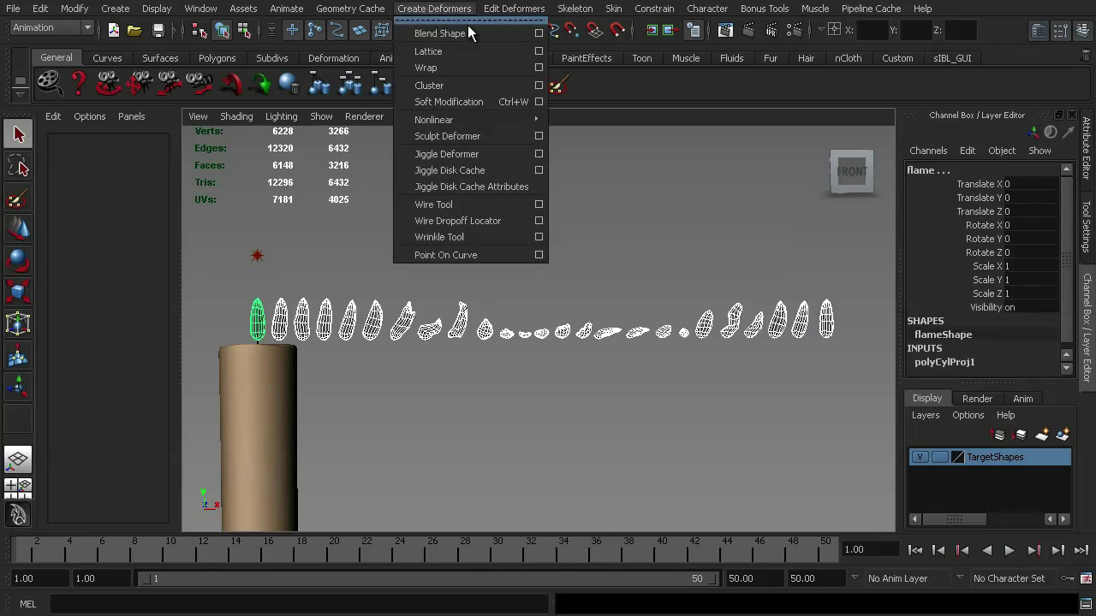
pyautogui.click(536, 32)
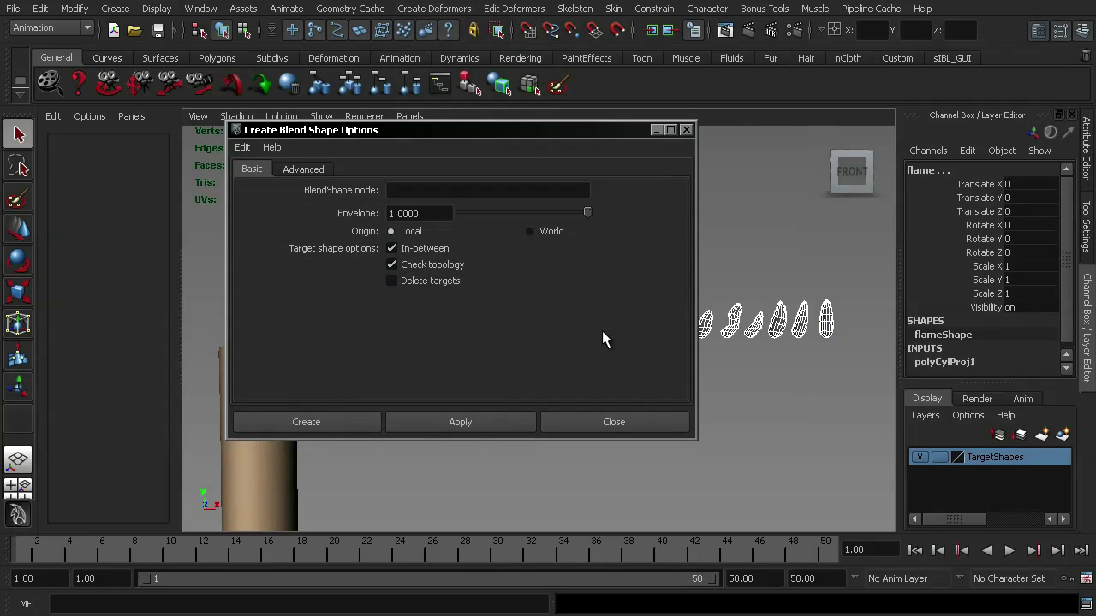
# - Switch off Check topology and create blendShape1 on the candle flame with in-between targets
pyautogui.click(306, 421)
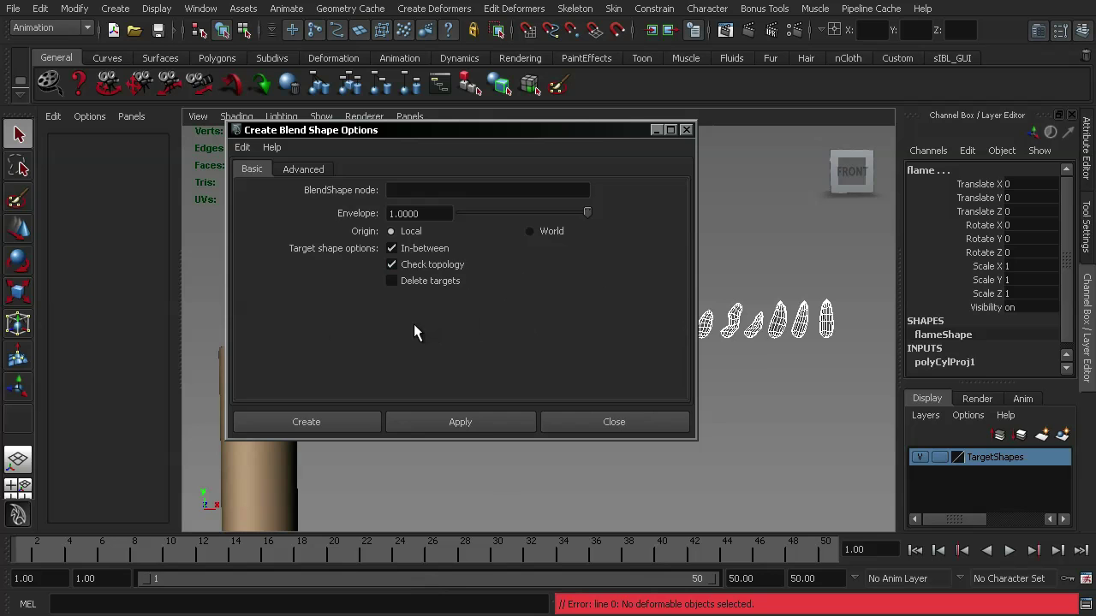
pyautogui.click(392, 264)
pyautogui.click(318, 423)
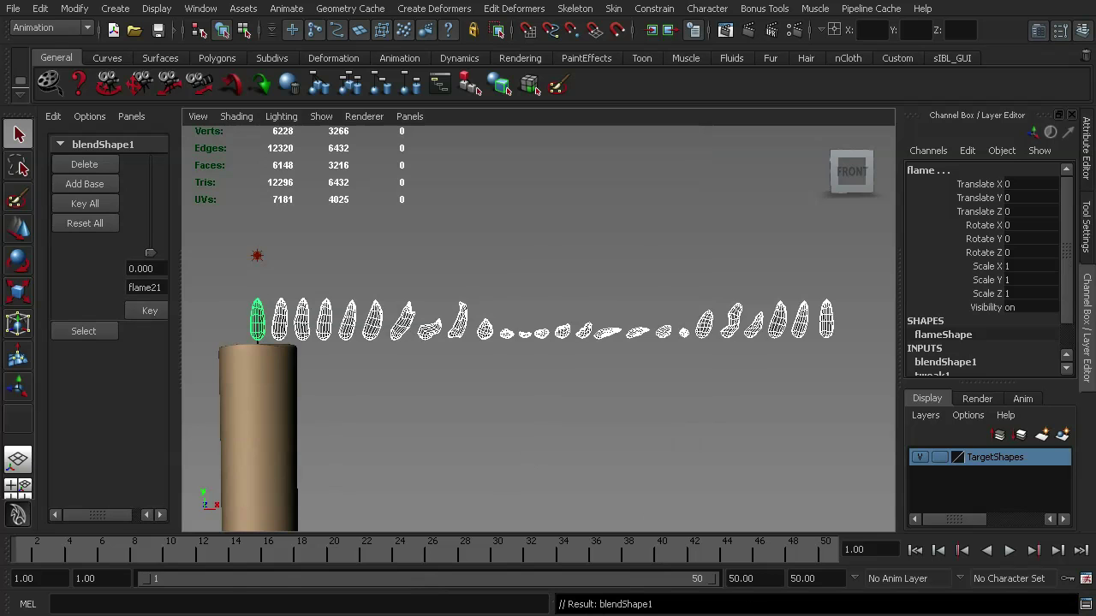
# - Hide the TargetShapes layer, frame the candle, and raise the flame21 weight to 1.000
pyautogui.moveTo(181, 290); pyautogui.dragTo(221, 290)
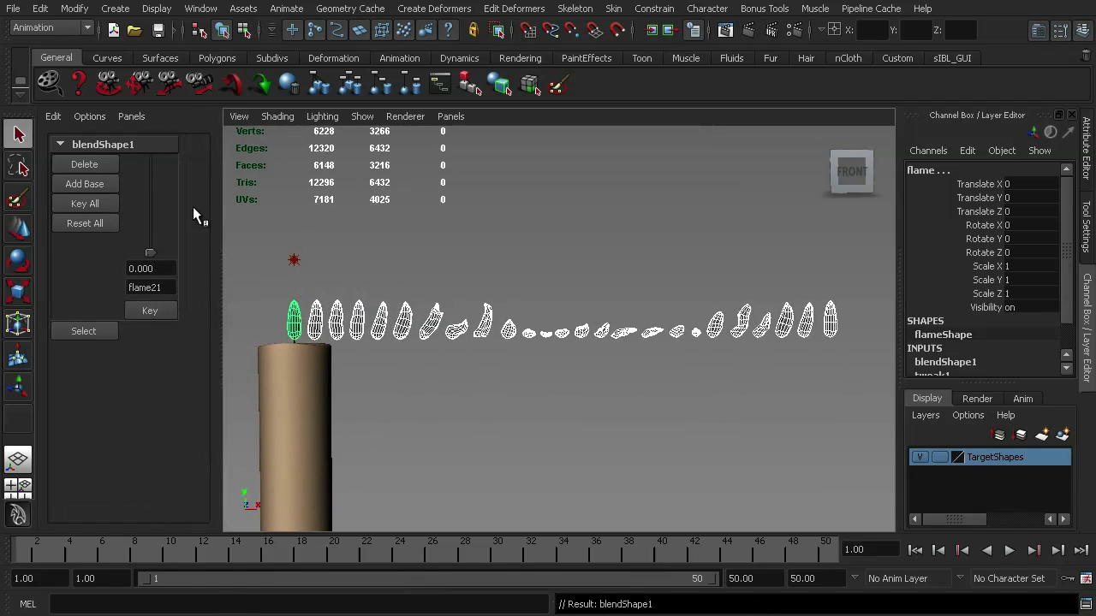
pyautogui.click(599, 403)
pyautogui.click(913, 458)
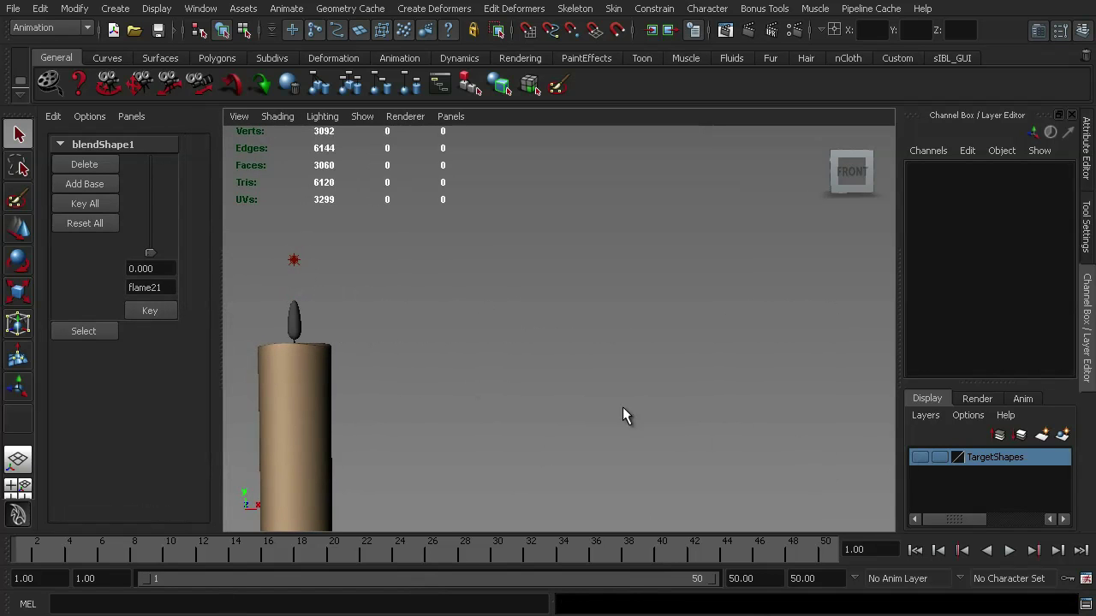
pyautogui.press('a')
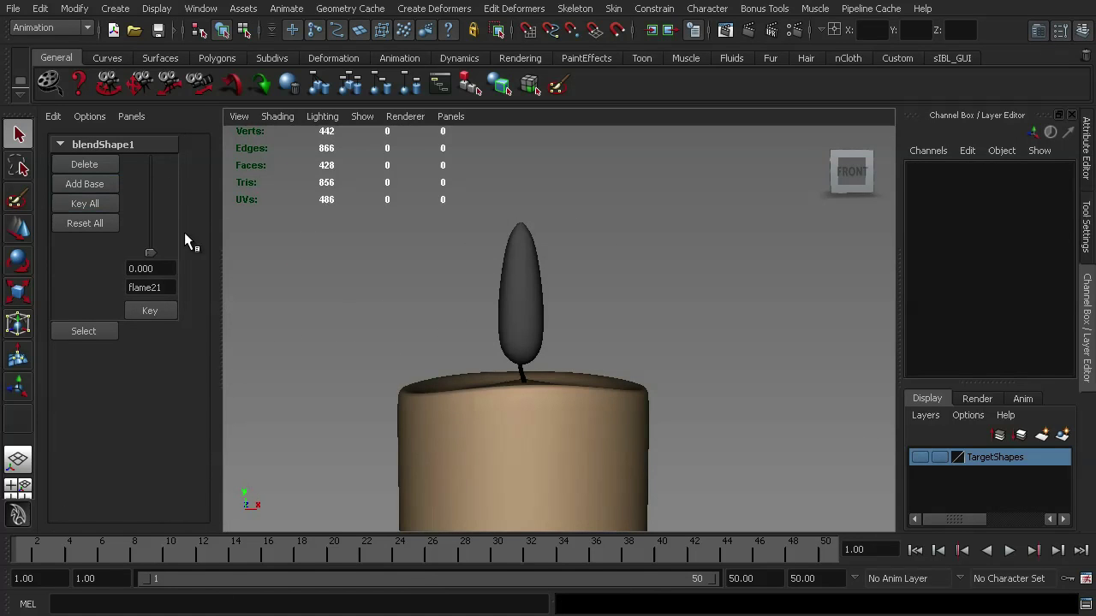
pyautogui.moveTo(153, 250); pyautogui.dragTo(158, 159)
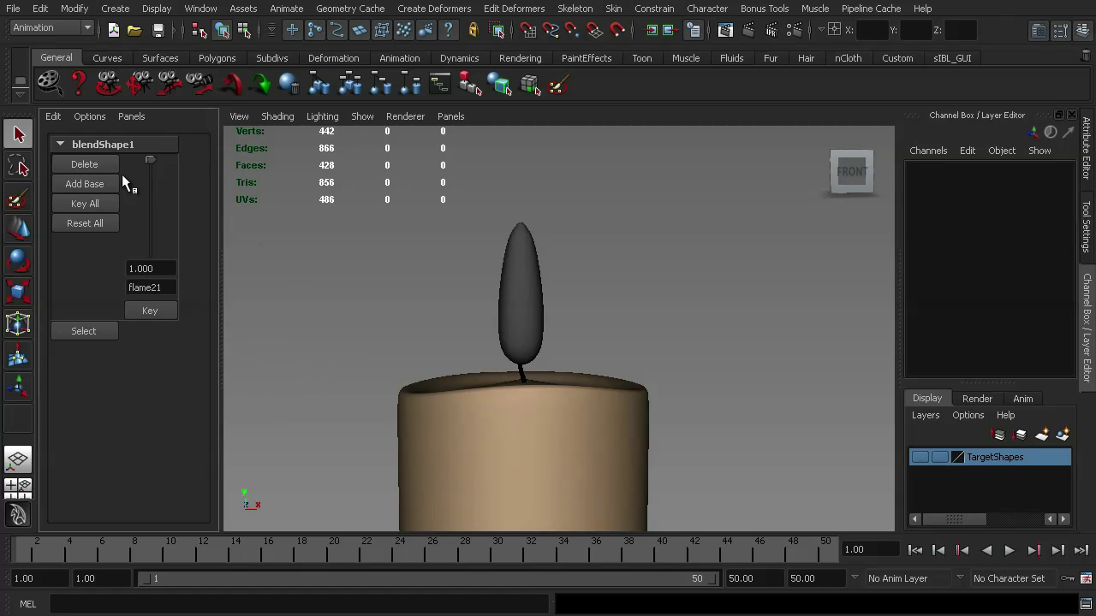
# - Key the flame21 weight at 0.000 and 1.000, play it back, then bring up the Lesson010 render
pyautogui.moveTo(150, 161); pyautogui.dragTo(149, 253)
pyautogui.click(149, 311)
pyautogui.hotkey('alt', 'v')
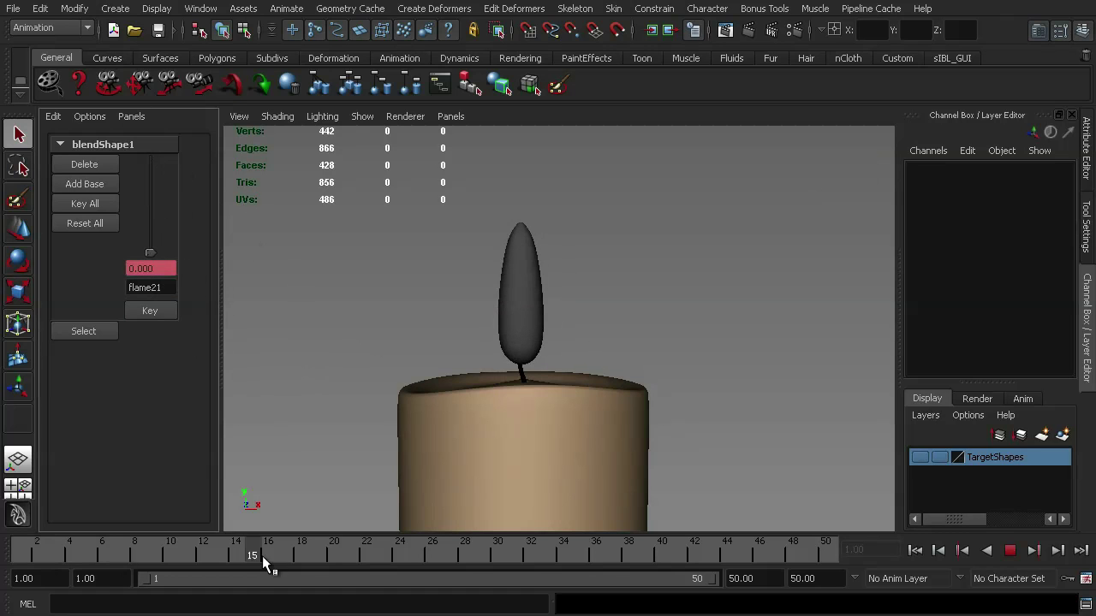
pyautogui.moveTo(155, 250); pyautogui.dragTo(165, 161)
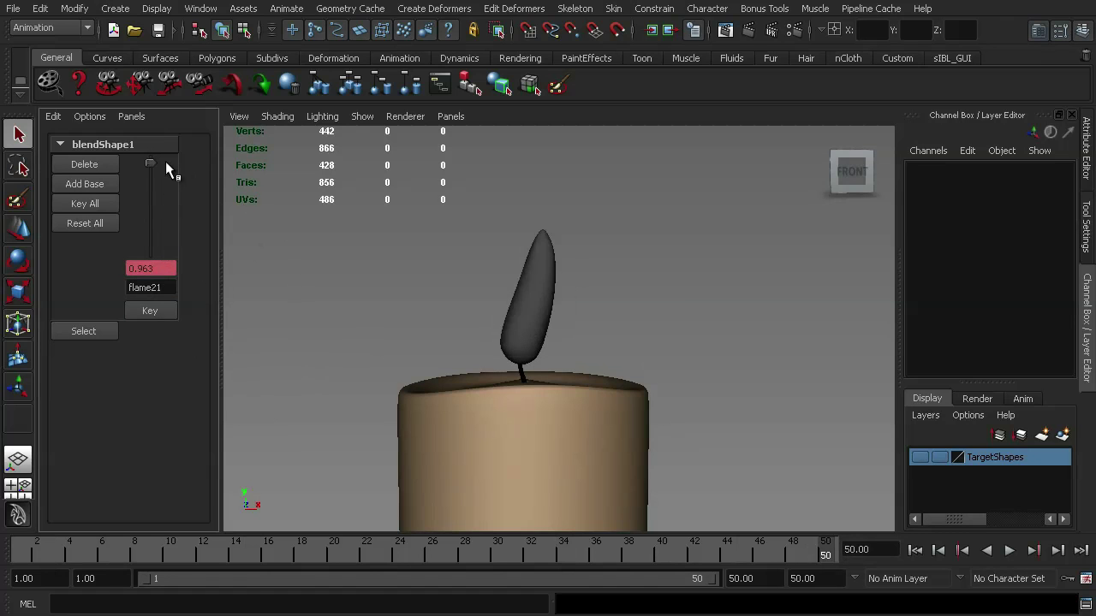
pyautogui.hotkey('alt', 'v')
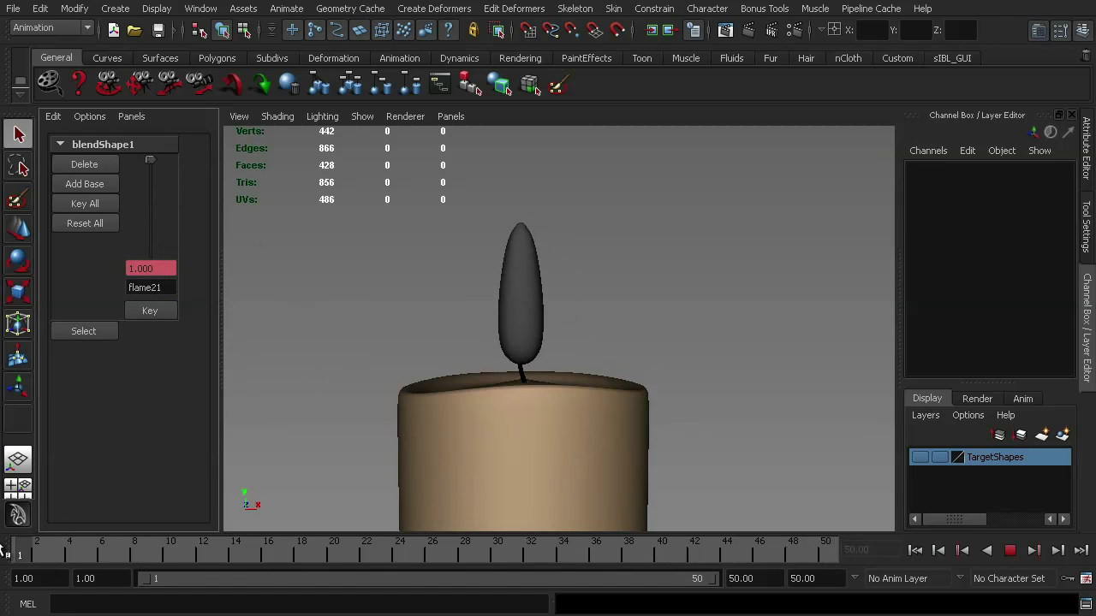
pyautogui.click(1010, 552)
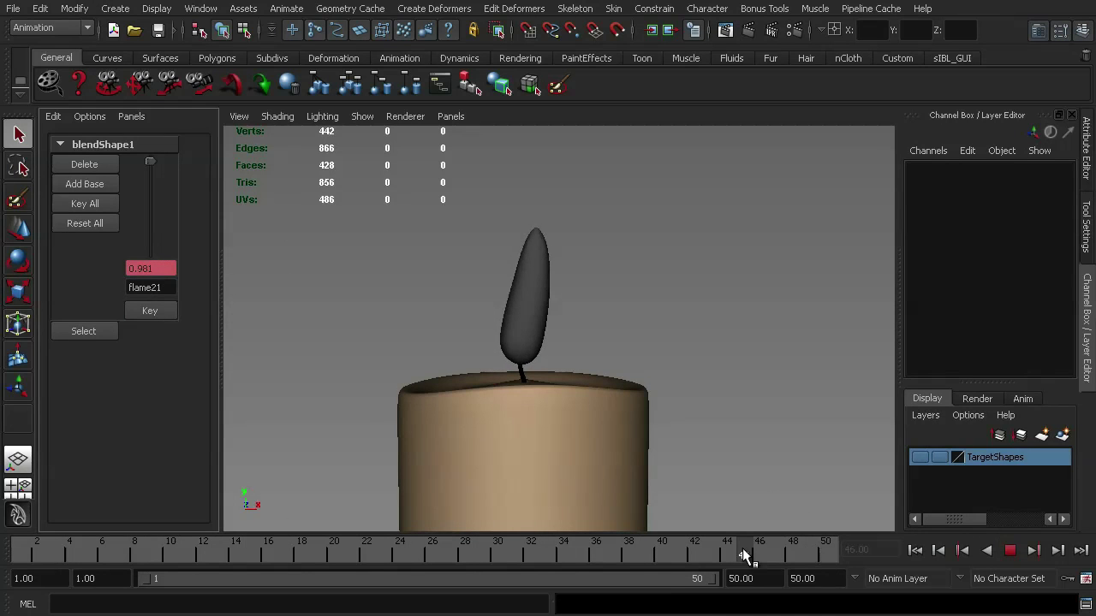
pyautogui.moveTo(742, 557); pyautogui.dragTo(20, 548)
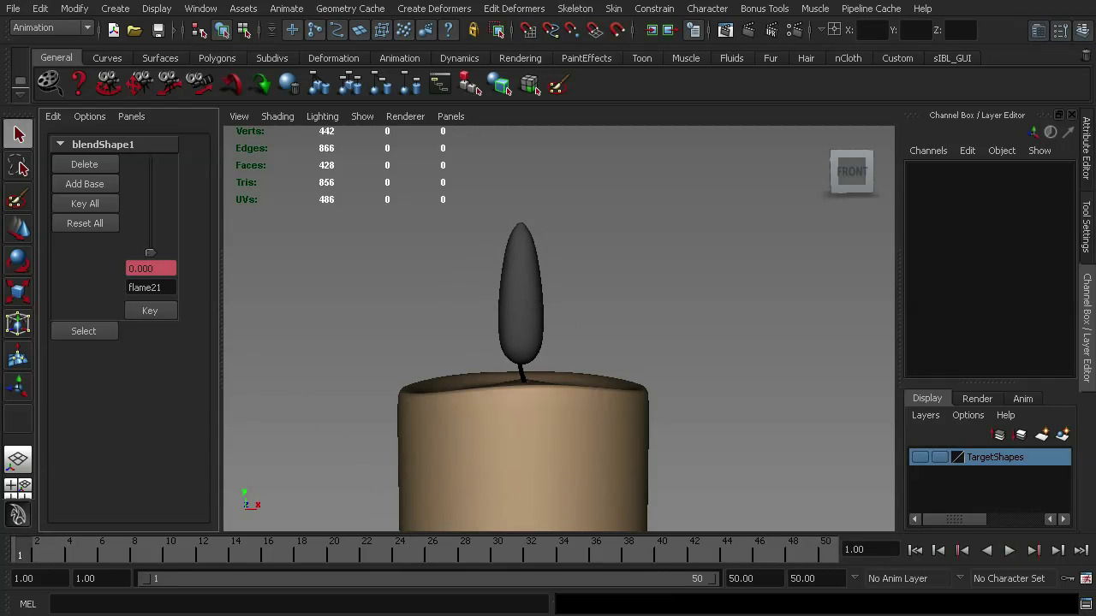
pyautogui.hotkey('alt', 'Tab')
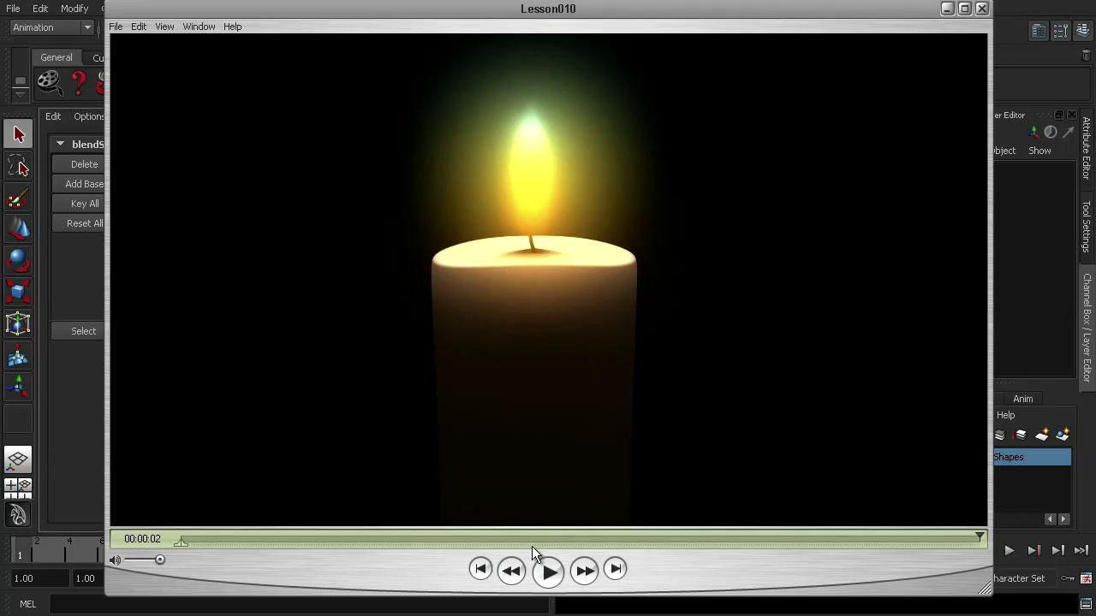
# - Play the Lesson010 glowing-candle render in QuickTime Player, replaying it twice
pyautogui.click(548, 571)
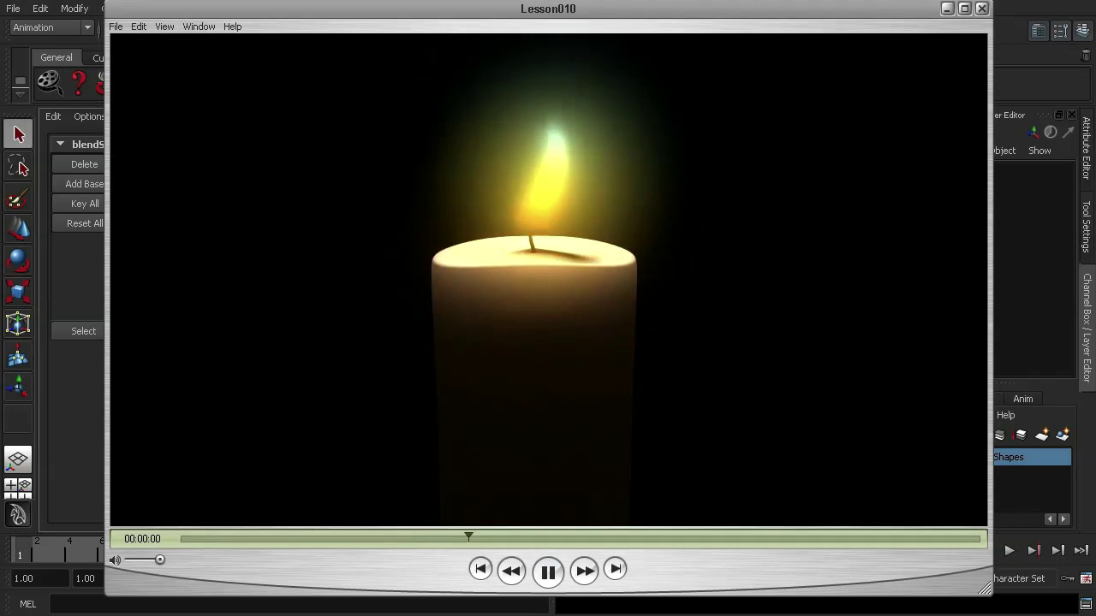
pyautogui.click(549, 580)
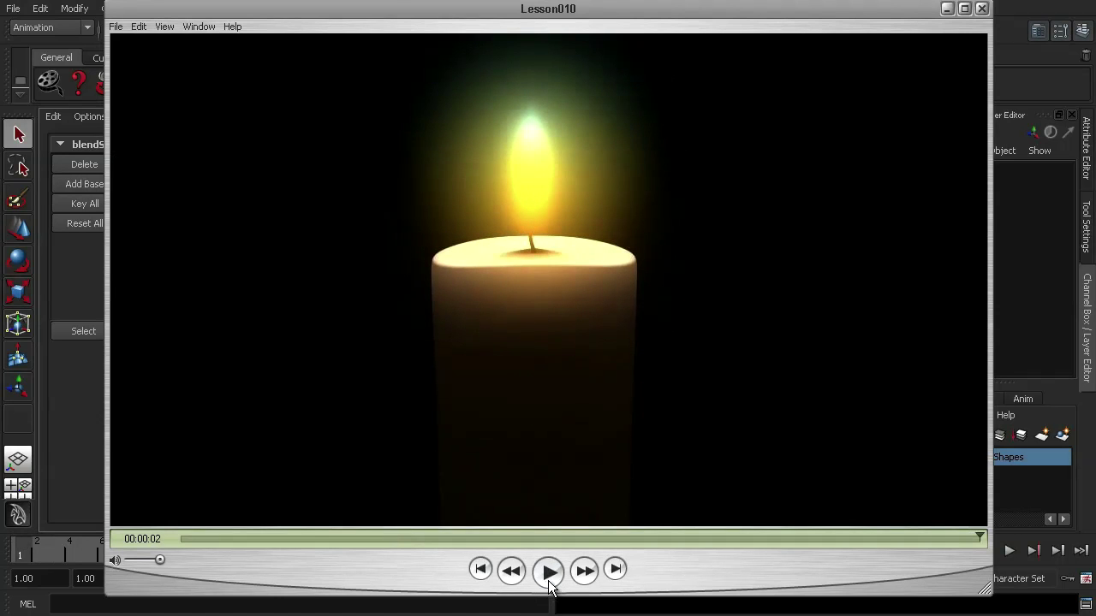
pyautogui.click(549, 572)
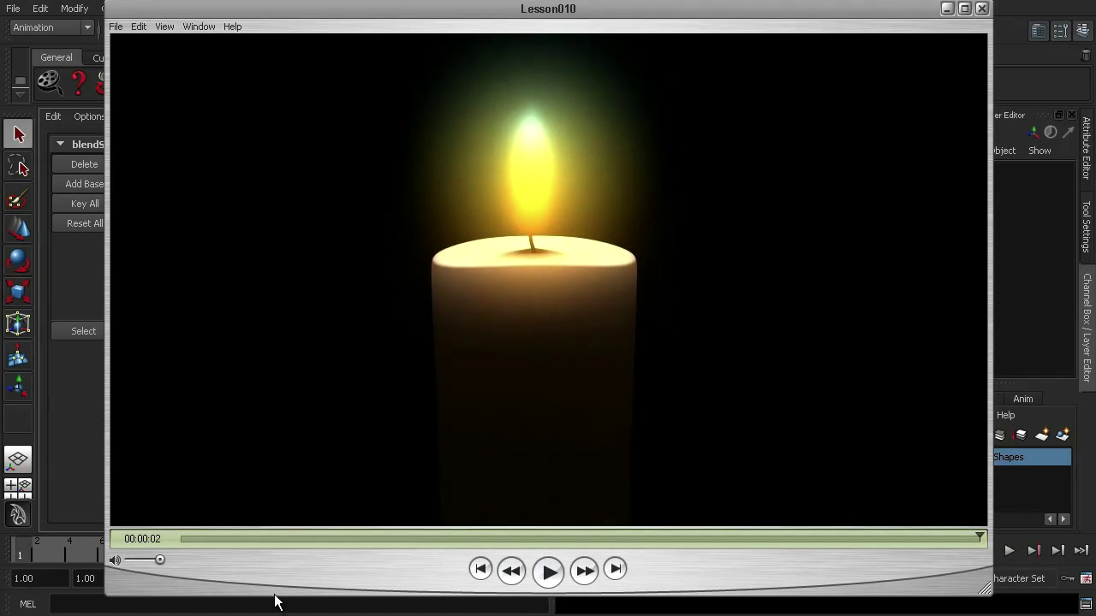